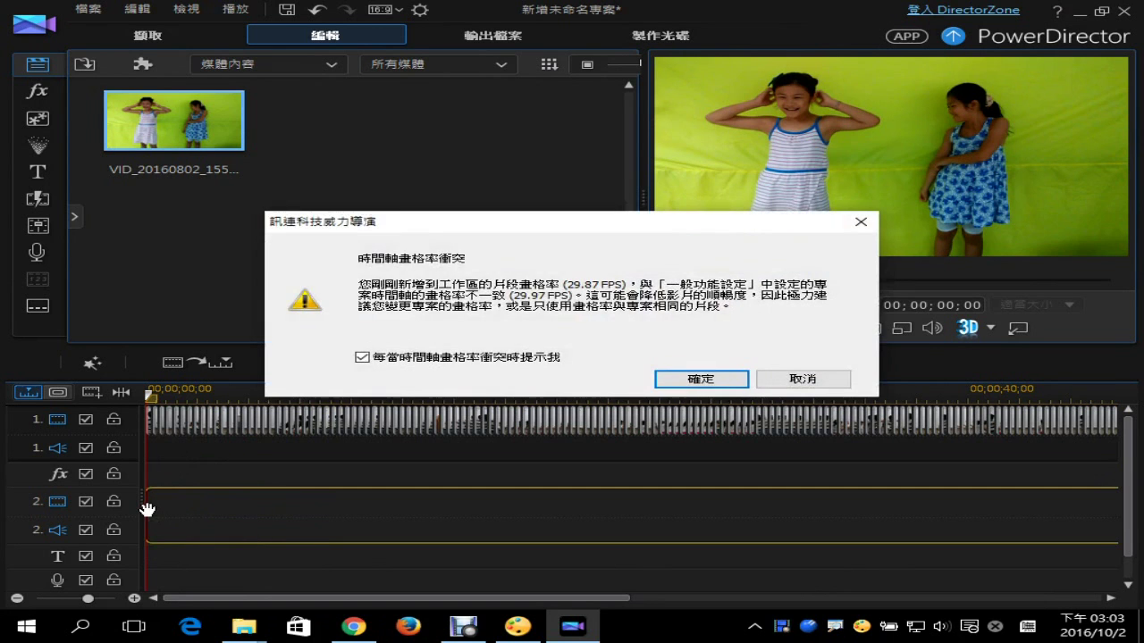
Accept the frame-rate conflict warning and open the green-screen clip on video track 2 in the PiP Designer.
left_click(683, 380)
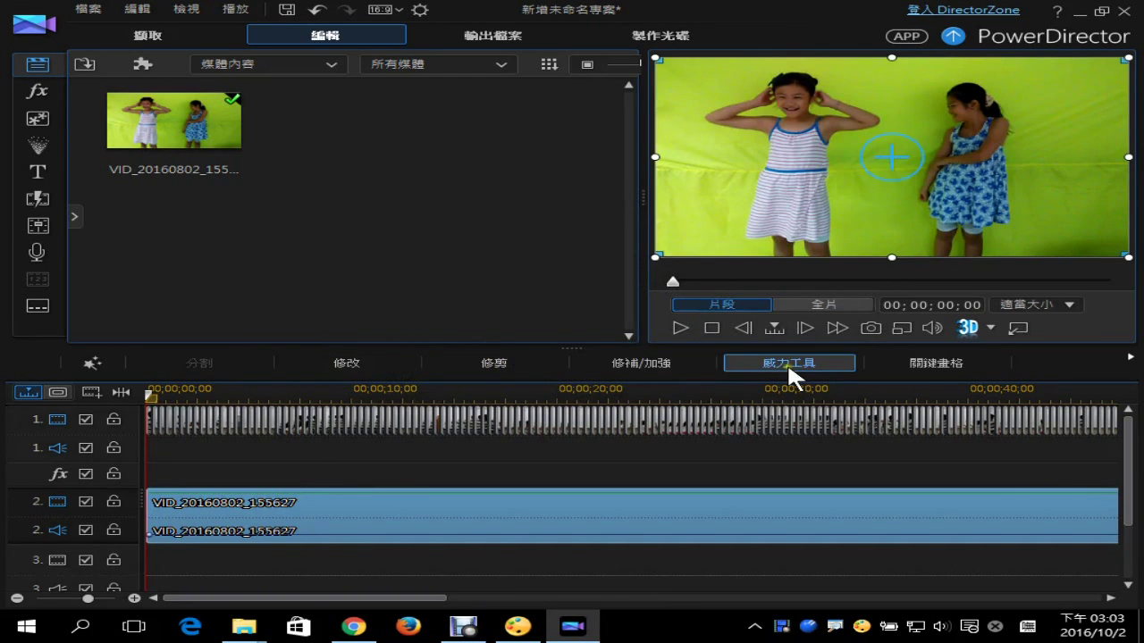
mouse_move(697, 183)
left_mouse_down()
mouse_move(712, 195)
mouse_move(746, 141)
left_mouse_up()
mouse_move(571, 476)
left_mouse_down()
mouse_move(434, 419)
mouse_move(747, 329)
mouse_move(534, 439)
left_mouse_up()
key("Escape")
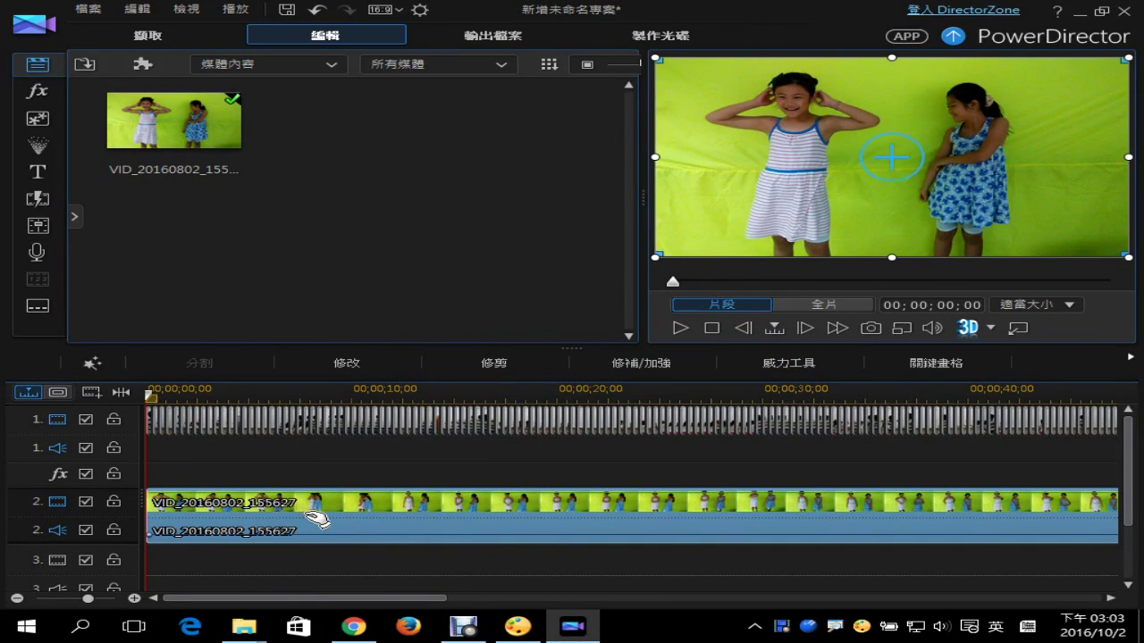
mouse_move(308, 338)
left_mouse_down()
mouse_move(412, 388)
mouse_move(416, 342)
mouse_move(332, 366)
left_mouse_up()
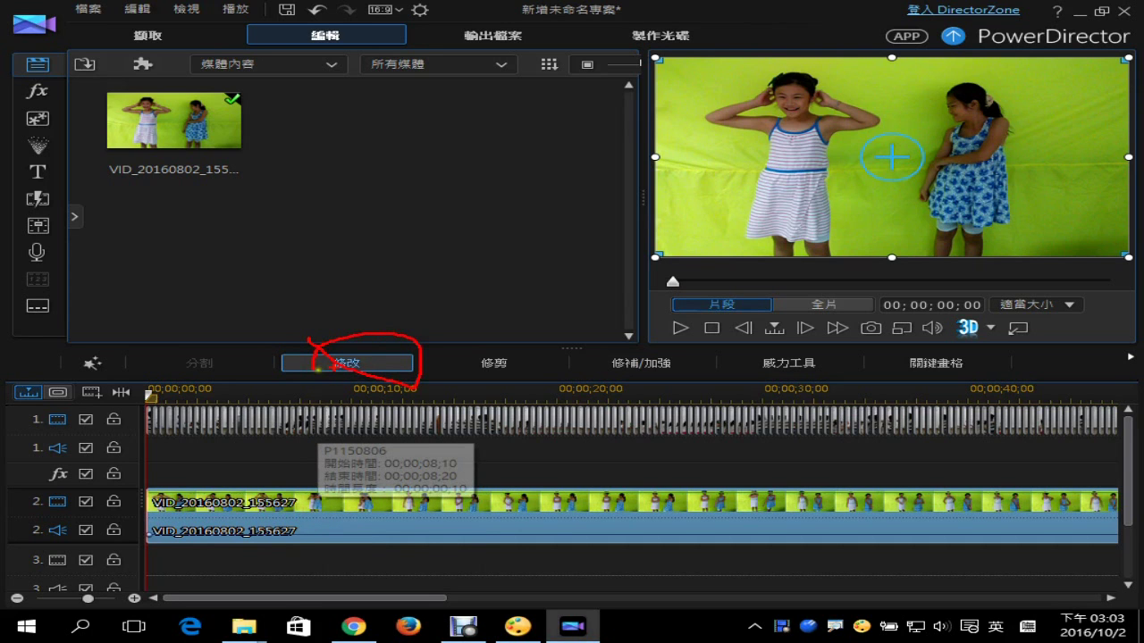
left_click(332, 355)
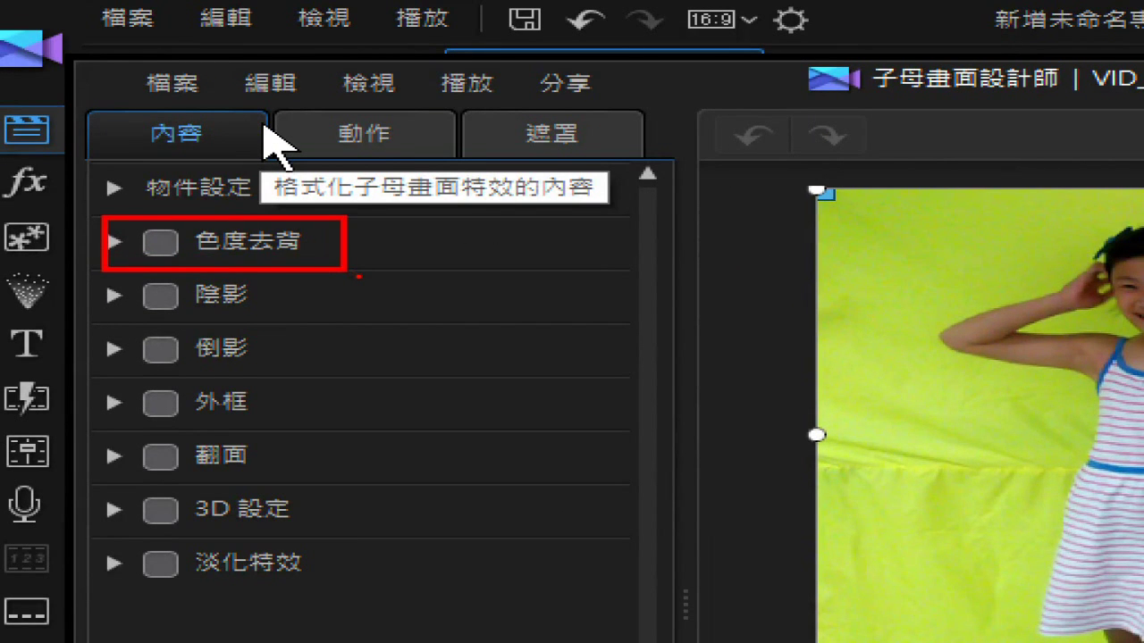
Enable chroma key (色度去背) for the clip and sample the green backdrop, finally beside the girl in the blue dress, as the key color.
left_click(161, 242)
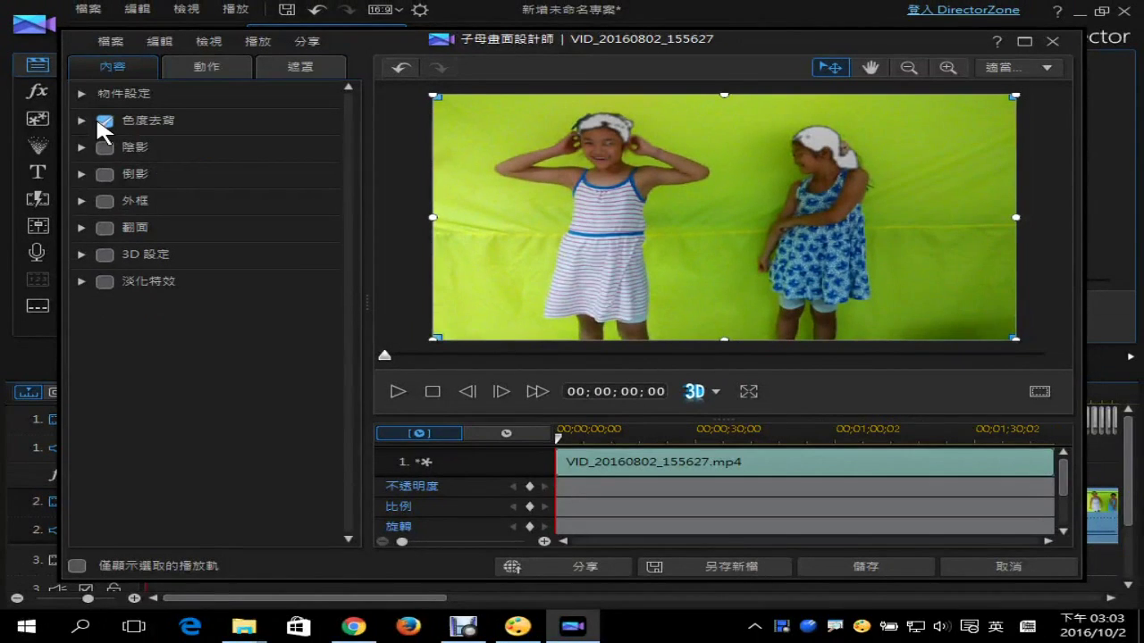
left_click(81, 117)
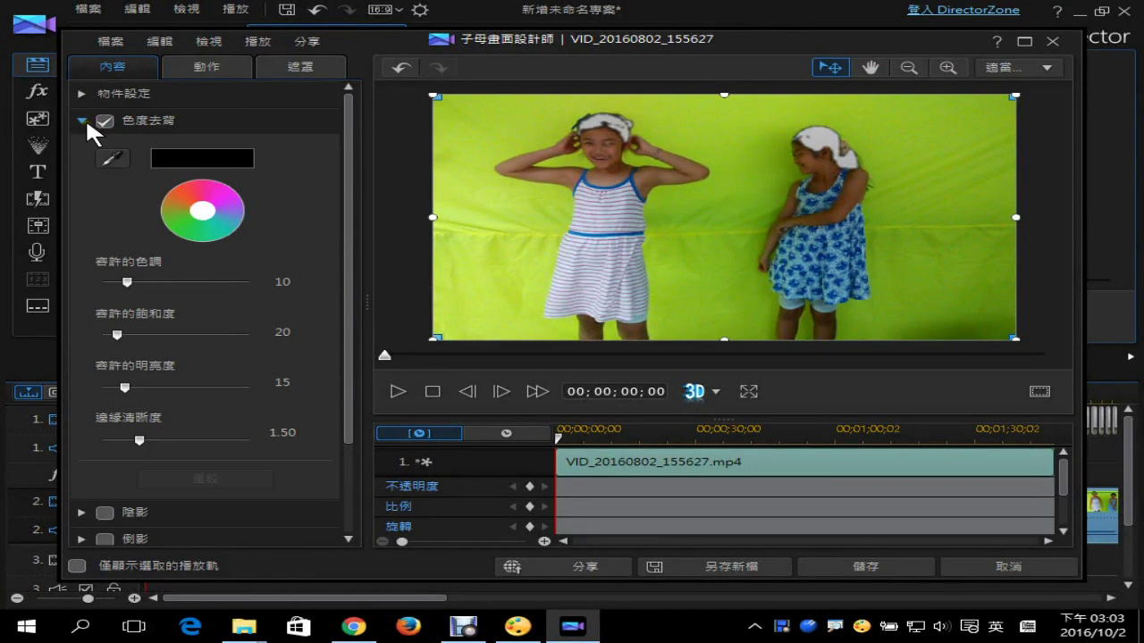
left_click(107, 158)
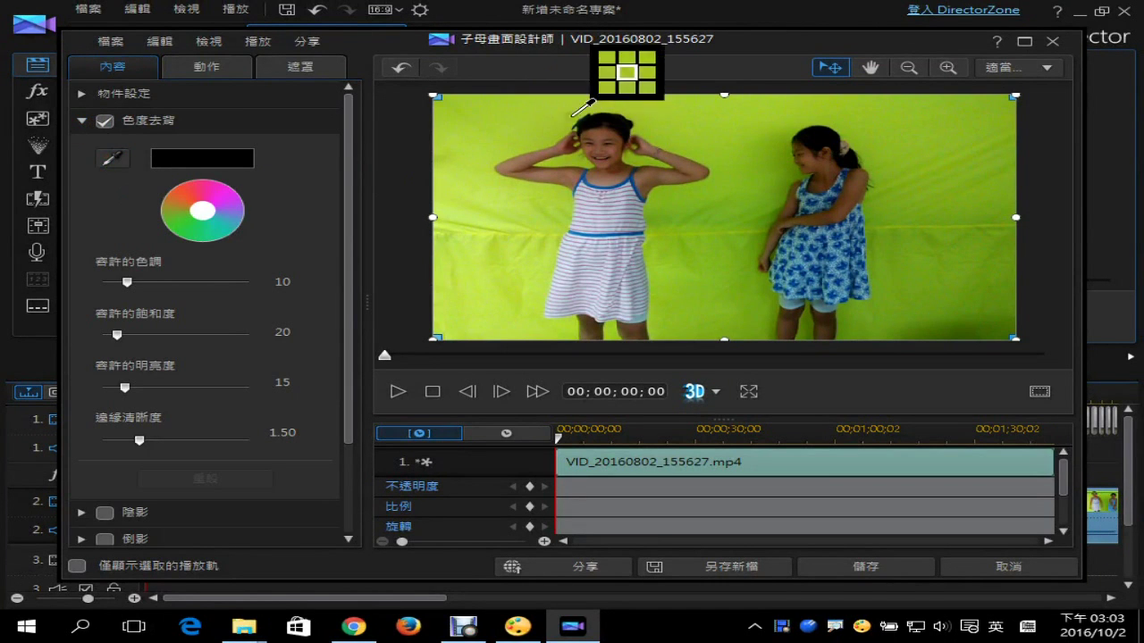
left_click(680, 131)
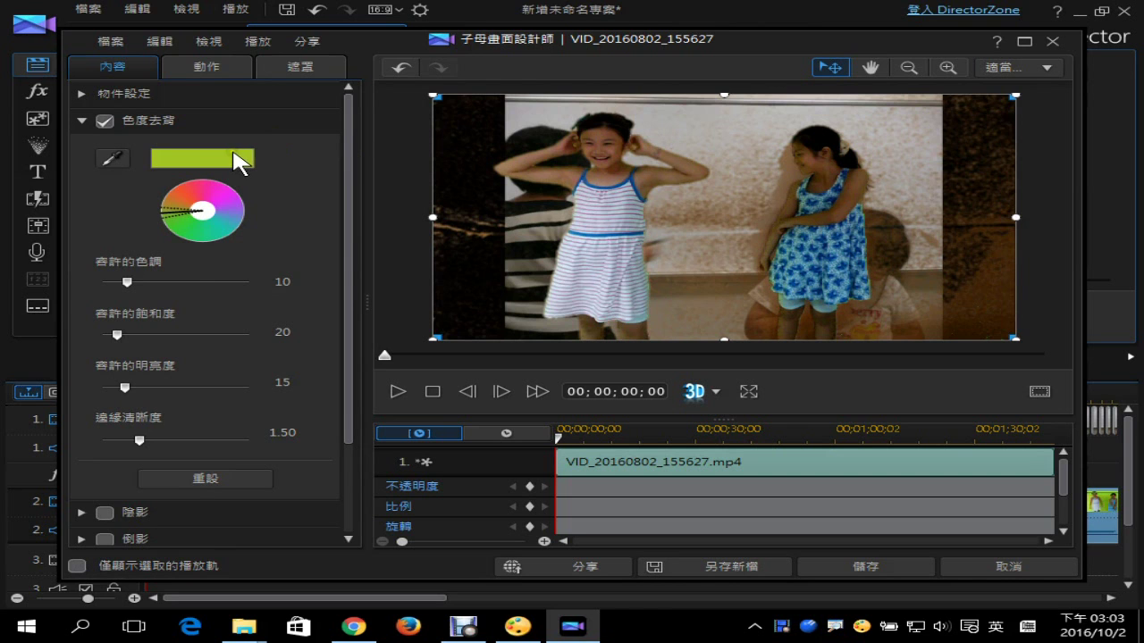
left_click(112, 158)
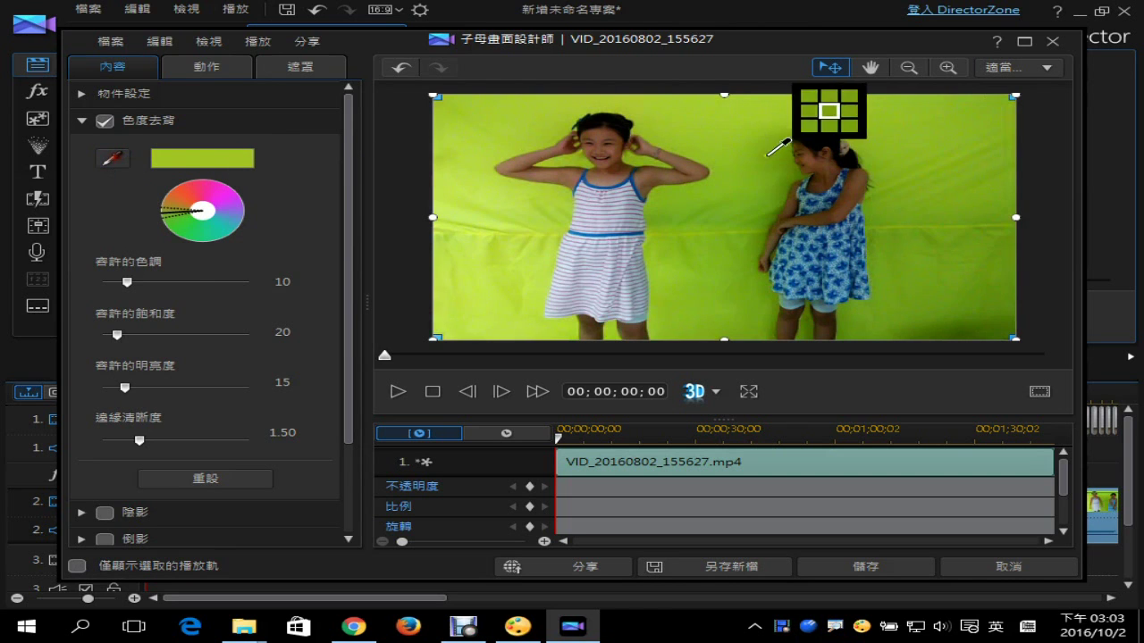
left_click(916, 164)
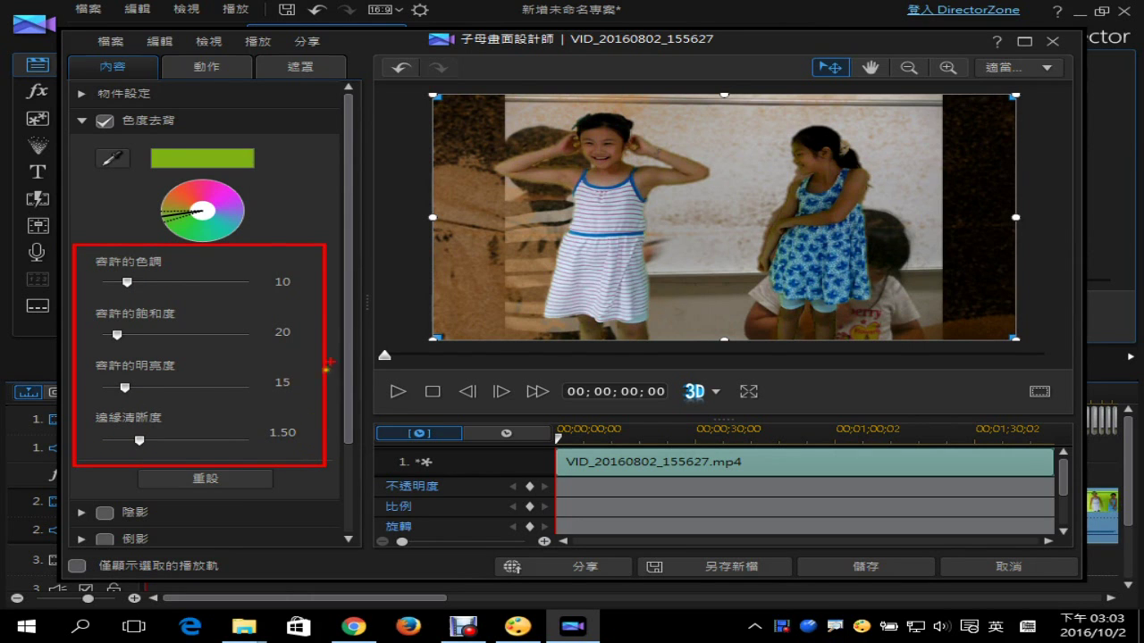
Set the chroma key tolerances to hue 30, saturation 124 and brightness 31, with edge sharpness 1.97.
mouse_move(275, 264)
left_mouse_down()
mouse_move(272, 411)
mouse_move(304, 373)
left_mouse_up()
key("Escape")
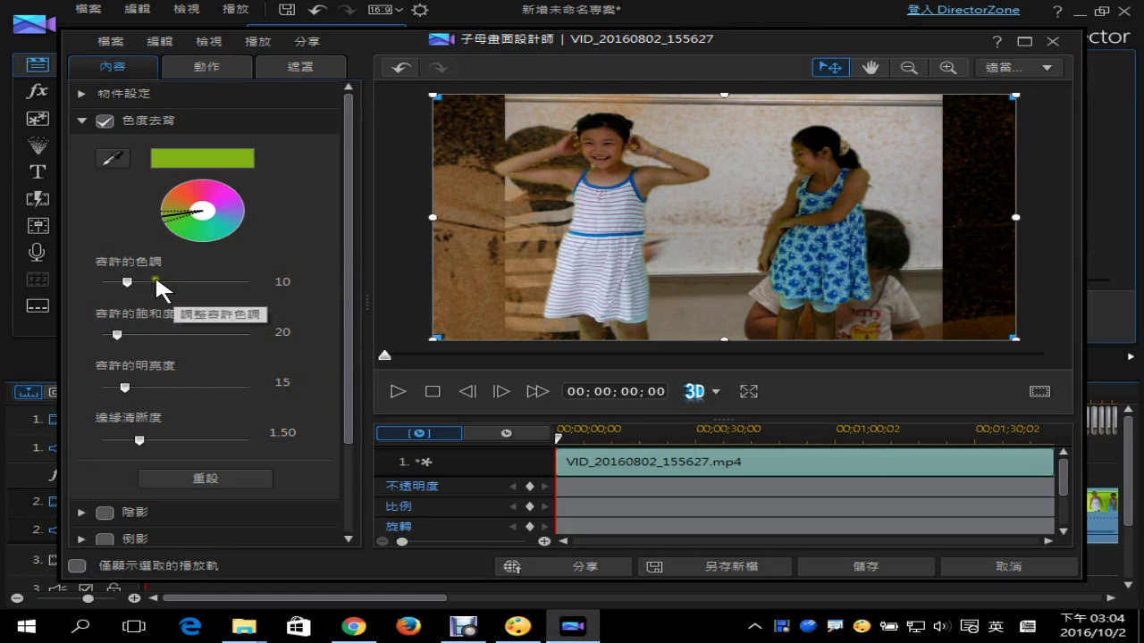
mouse_move(128, 279)
left_mouse_down()
mouse_move(235, 284)
mouse_move(133, 280)
mouse_move(176, 284)
left_mouse_up()
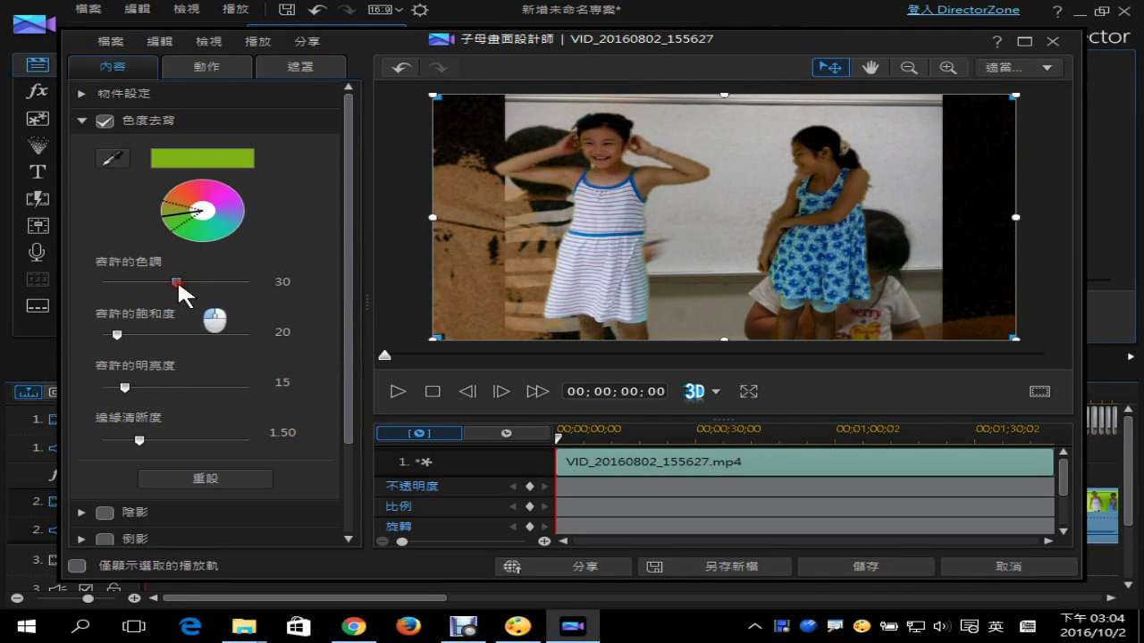
left_click_drag(116, 335, 192, 334)
mouse_move(136, 386)
left_mouse_down()
mouse_move(158, 388)
mouse_move(126, 382)
mouse_move(154, 382)
left_mouse_up()
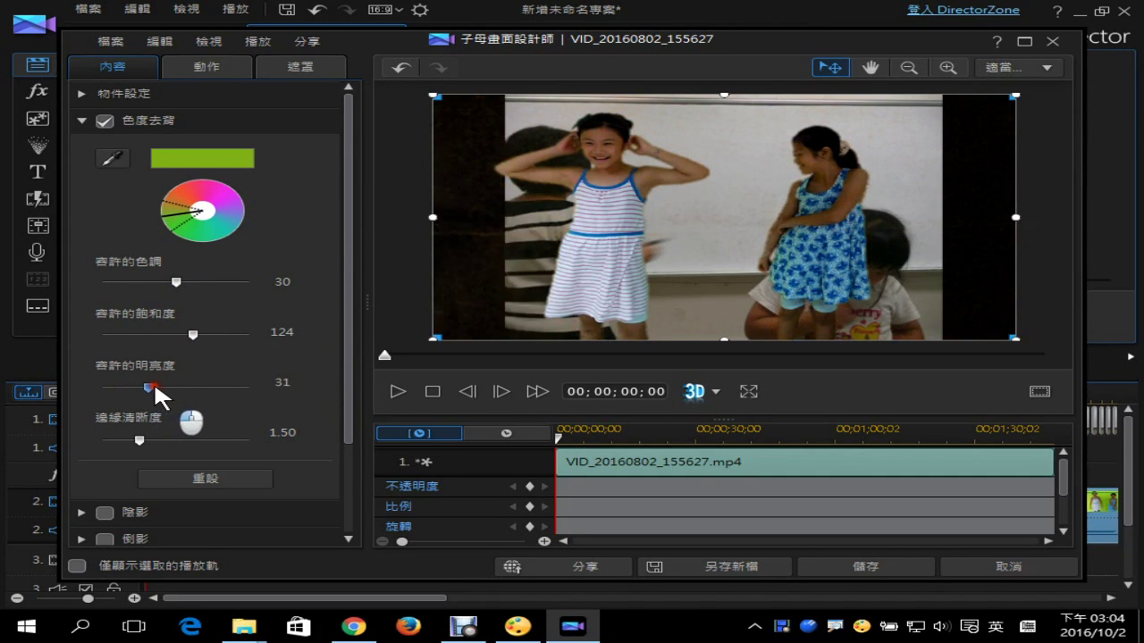
left_click_drag(139, 438, 152, 438)
Shrink the keyed clip into the frame's lower-right corner at 00;00;12;00, save it, and preview the composite at 00;00;07;12.
left_click_drag(558, 438, 937, 437)
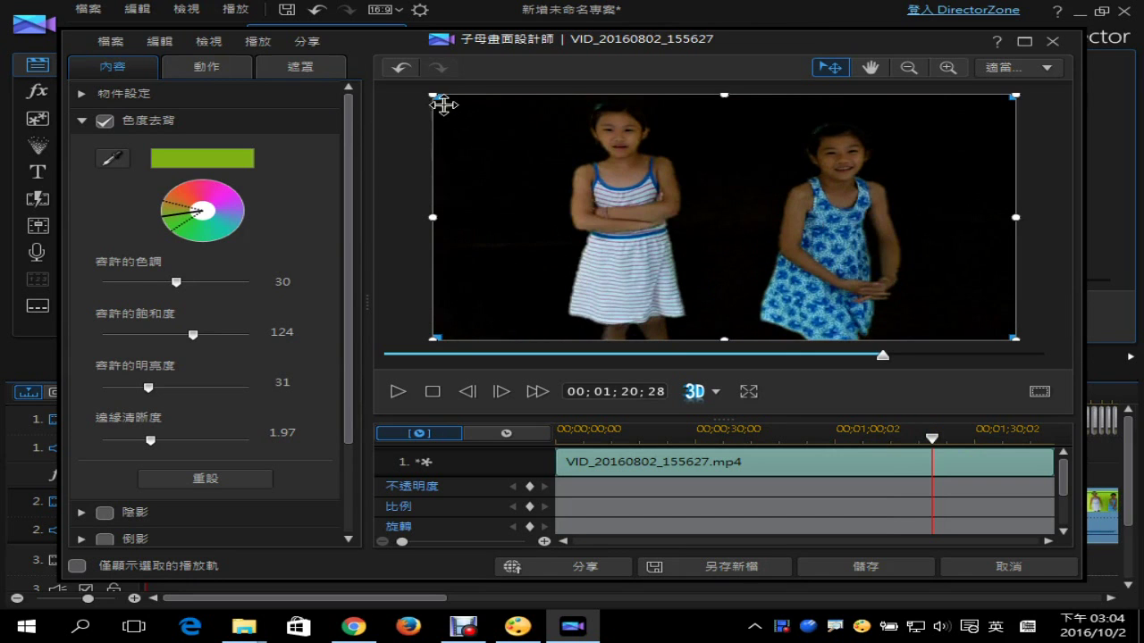
left_click_drag(933, 439, 679, 451)
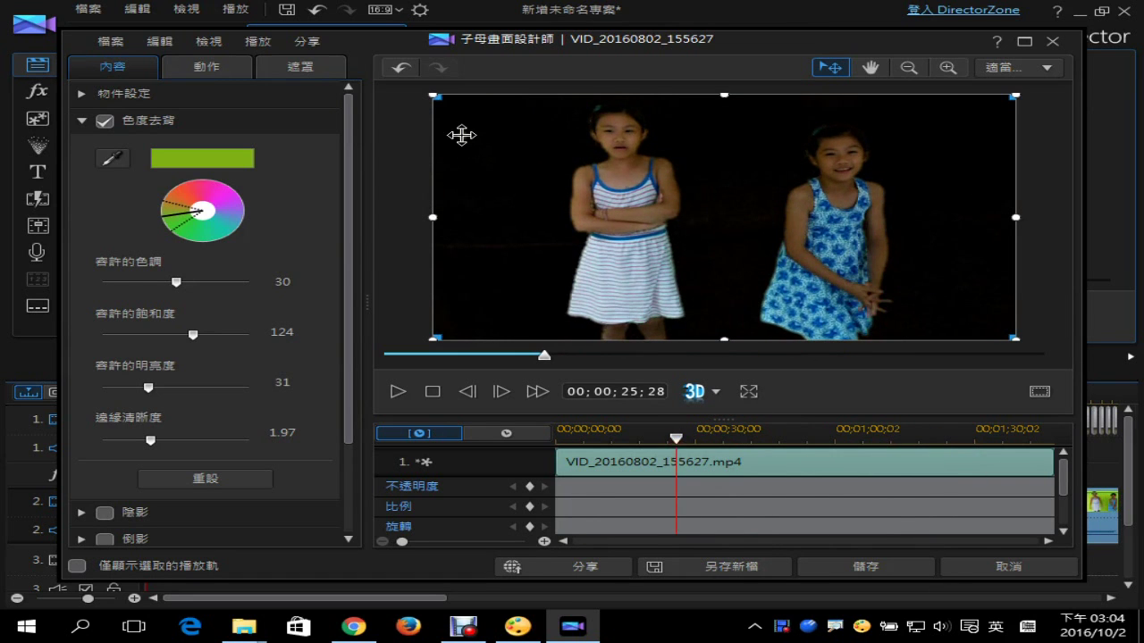
left_click(612, 436)
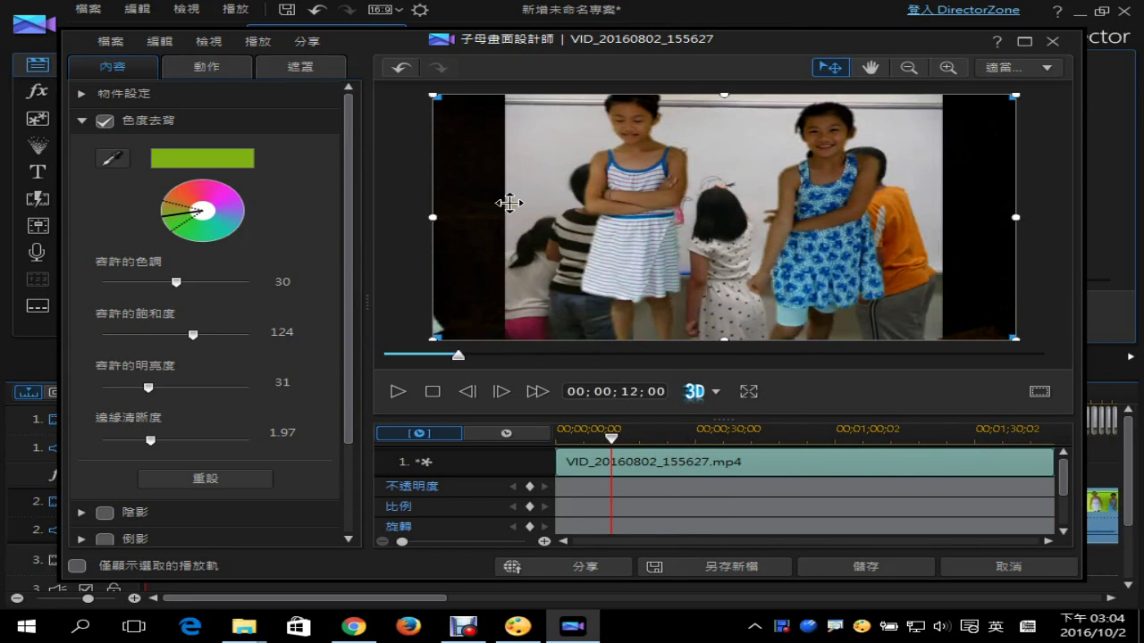
left_click_drag(439, 99, 786, 242)
mouse_move(940, 311)
left_mouse_down()
mouse_move(919, 212)
mouse_move(934, 325)
left_mouse_up()
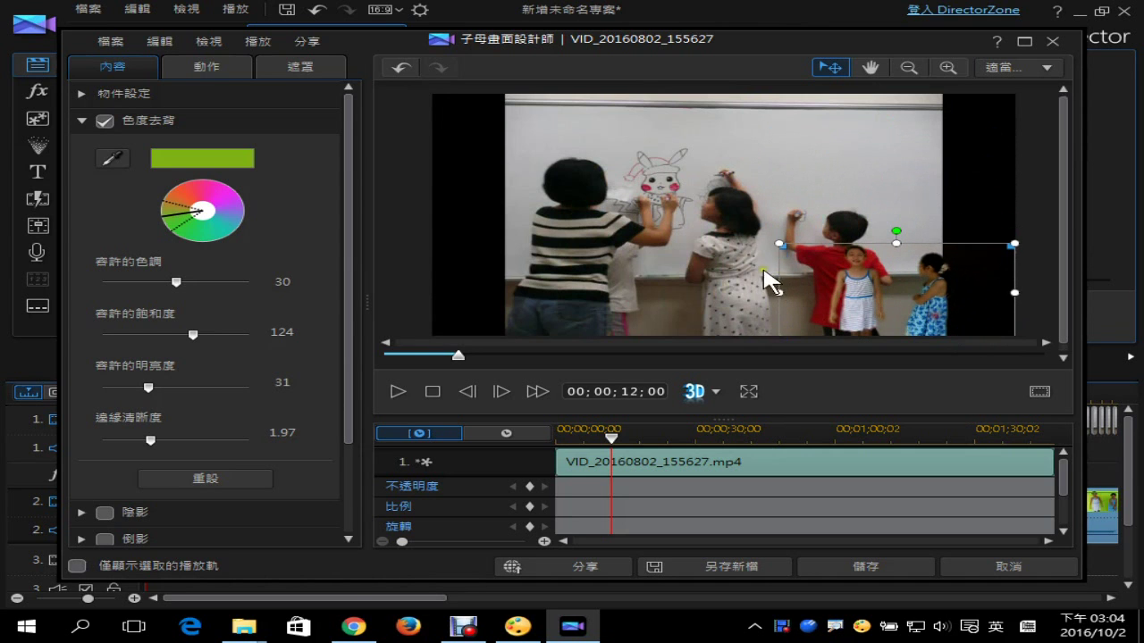
left_click_drag(777, 248, 736, 224)
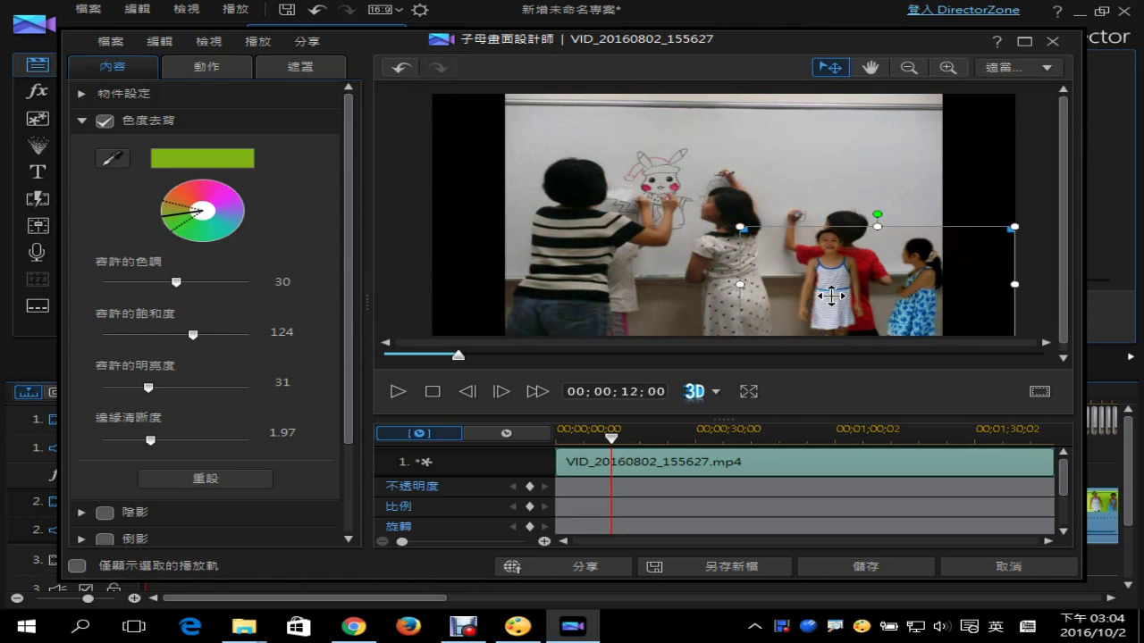
left_click(856, 564)
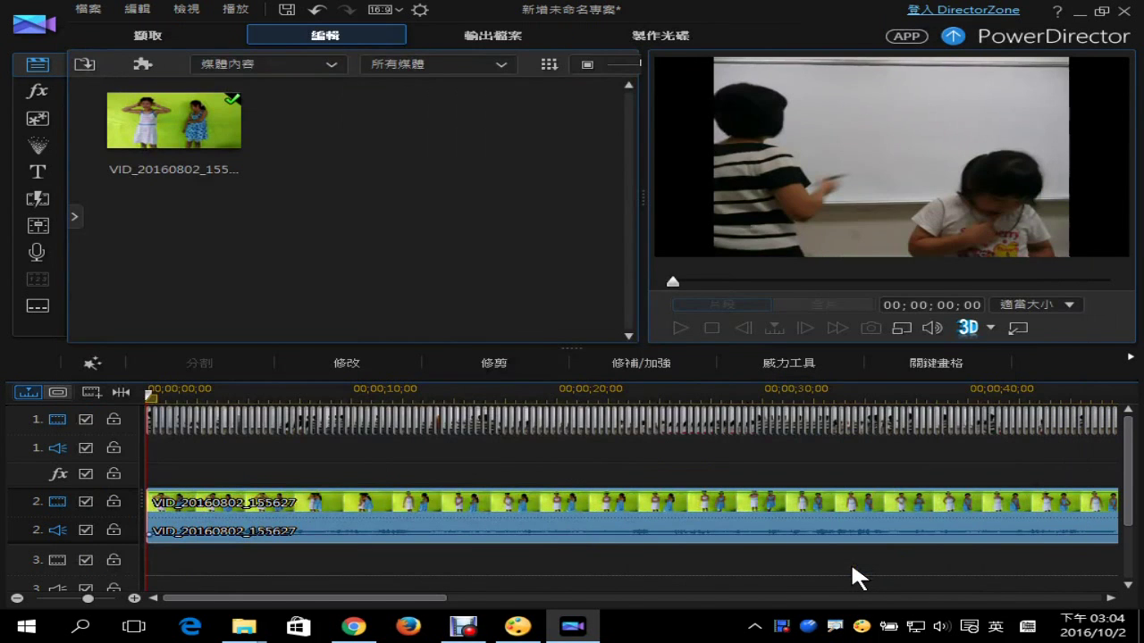
left_click(297, 387)
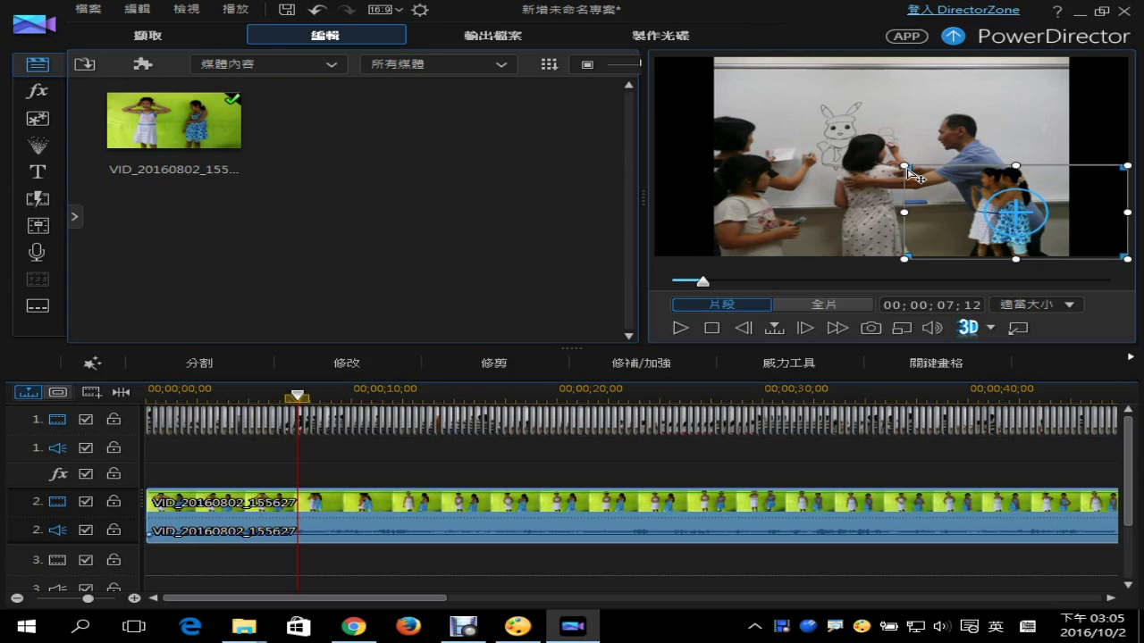
Set the output to Windows Media format with the Windows Media Video 9 FullHD 1920x1080/30p (10 Mbps) profile.
left_click(489, 41)
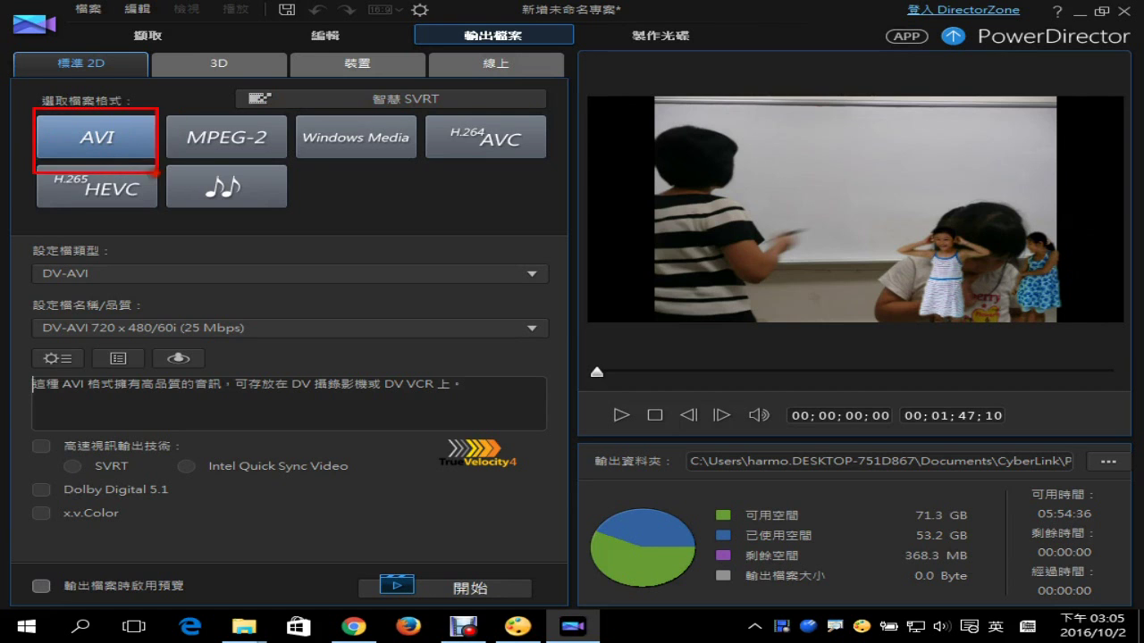
left_click(369, 141)
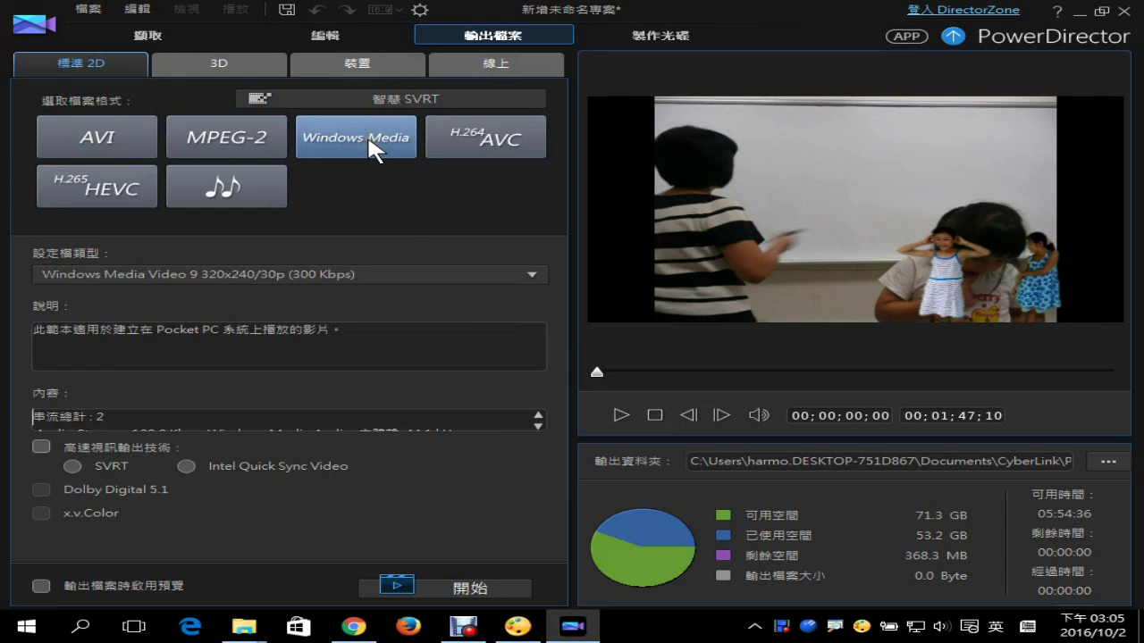
left_click(423, 275)
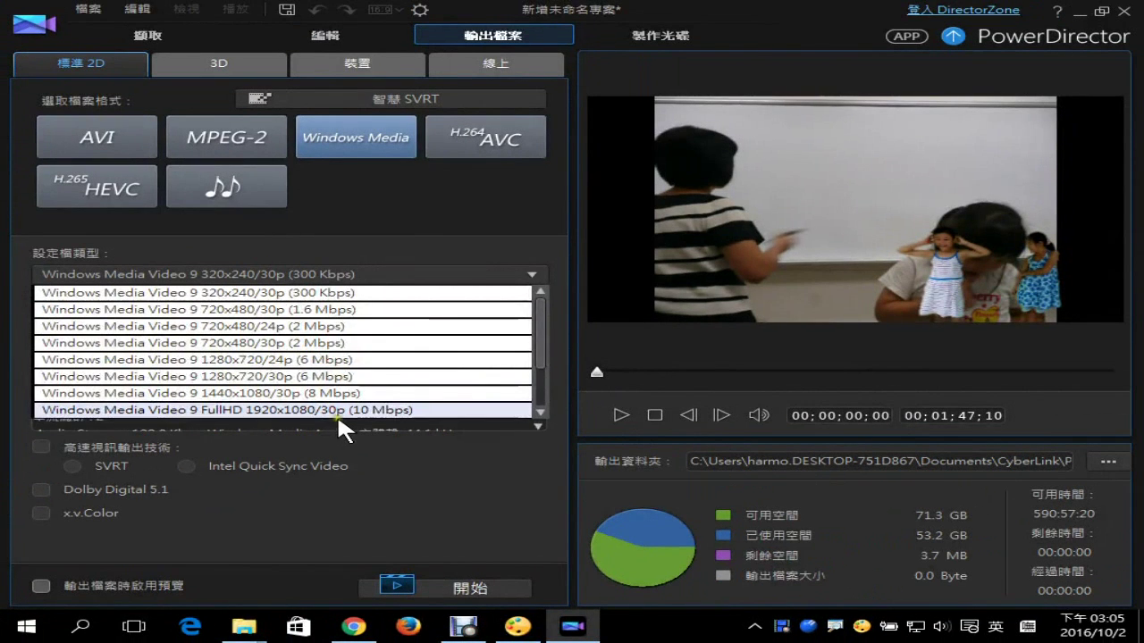
key("Escape")
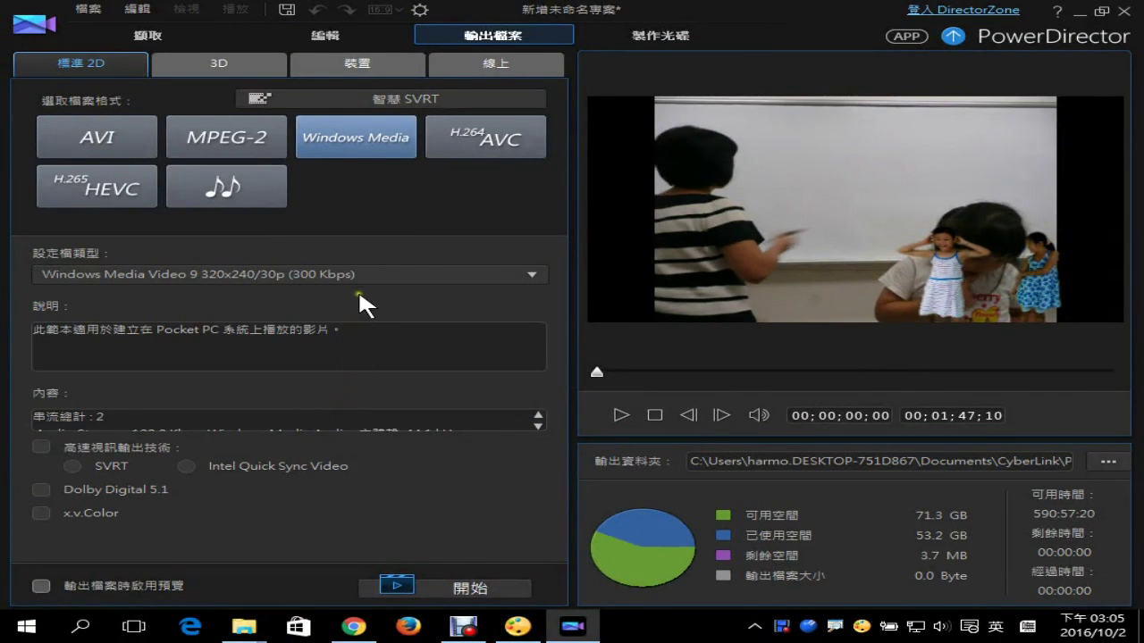
left_click(361, 270)
left_click(382, 409)
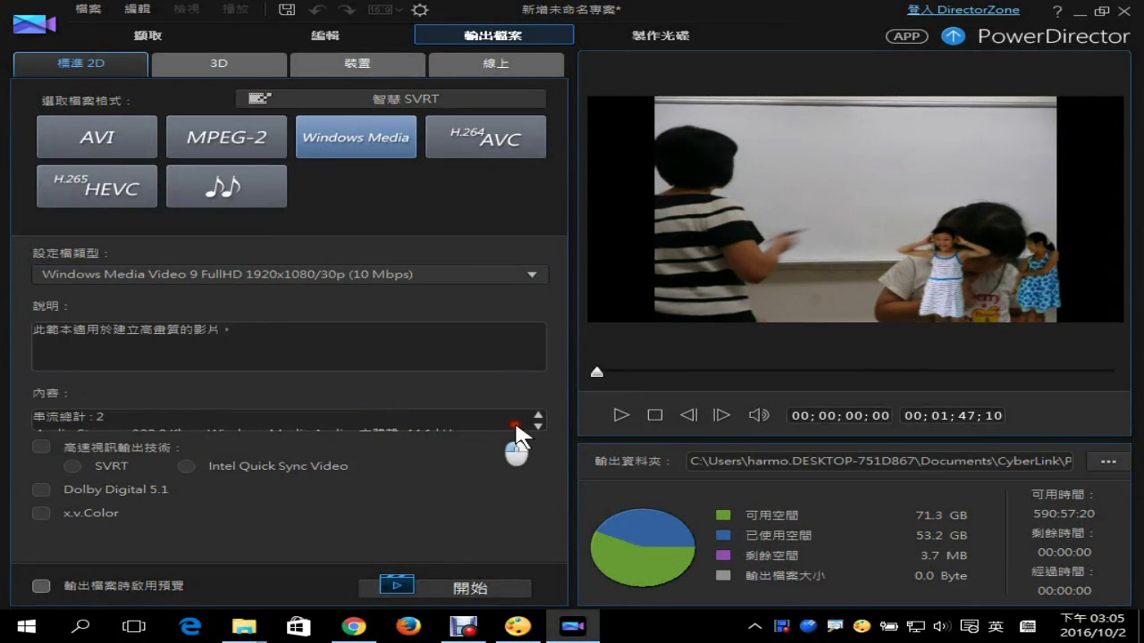
Open the save location for the output file and leave it without changing the folder or name.
left_click(1108, 462)
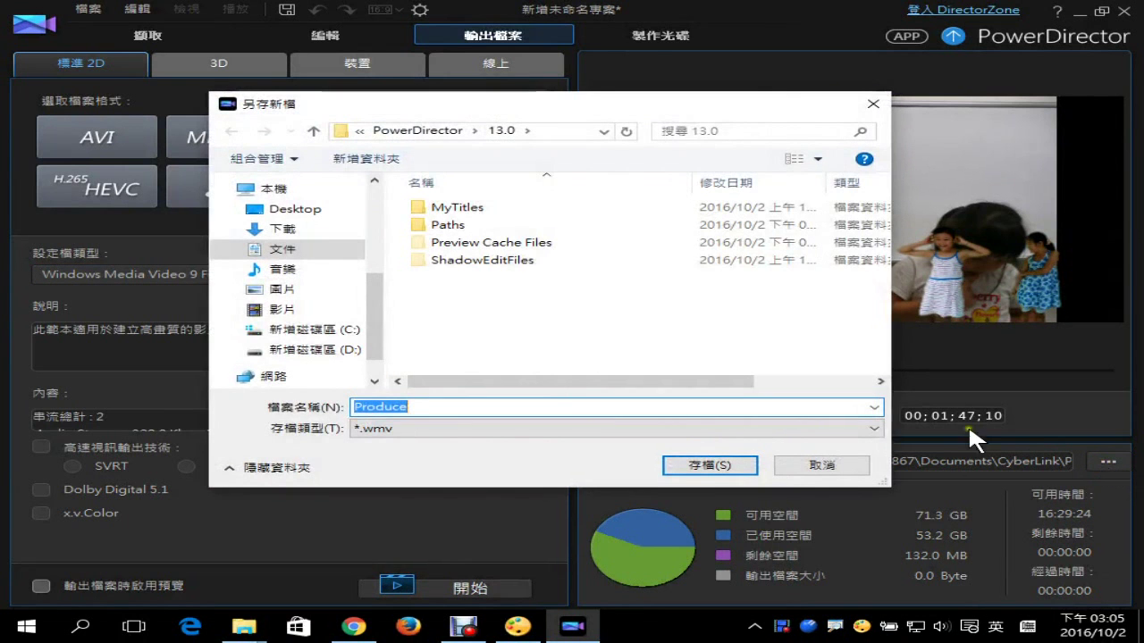
left_click(830, 465)
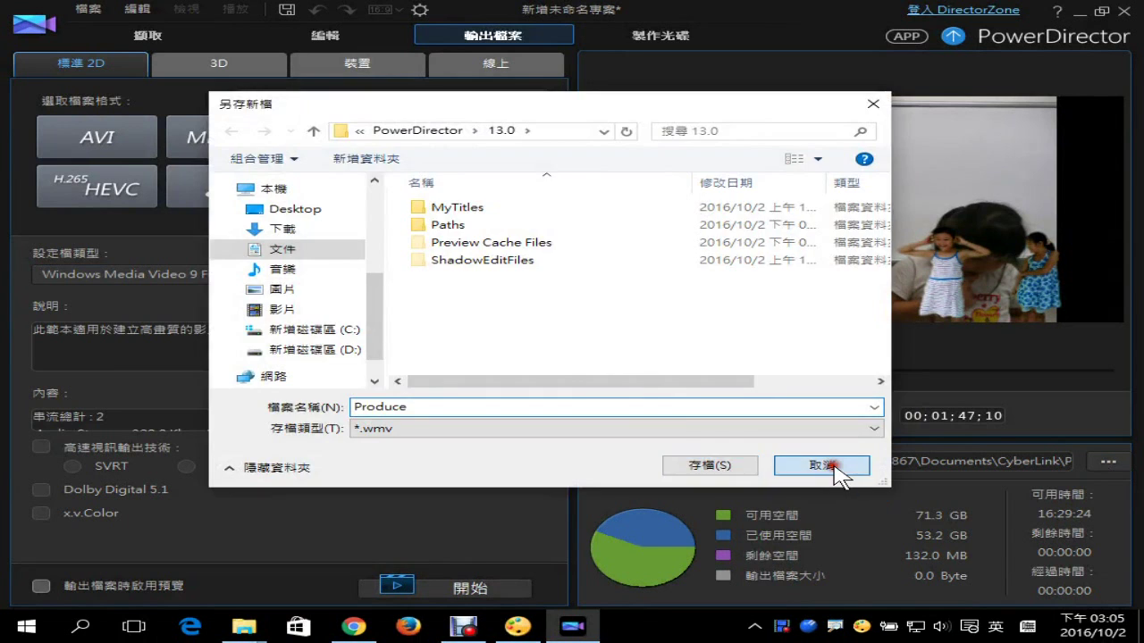